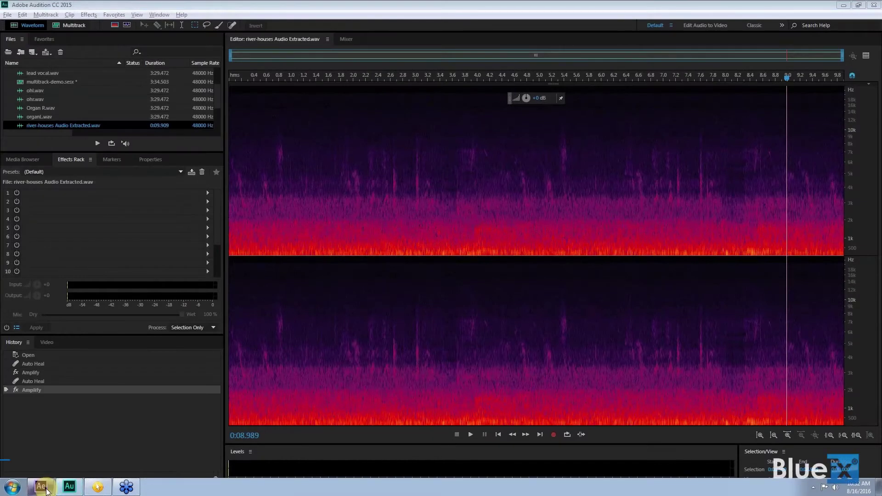
# Leave Audition and bring up the empty Untitled Project in After Effects.
pyautogui.click(45, 488)
pyautogui.click(108, 230)
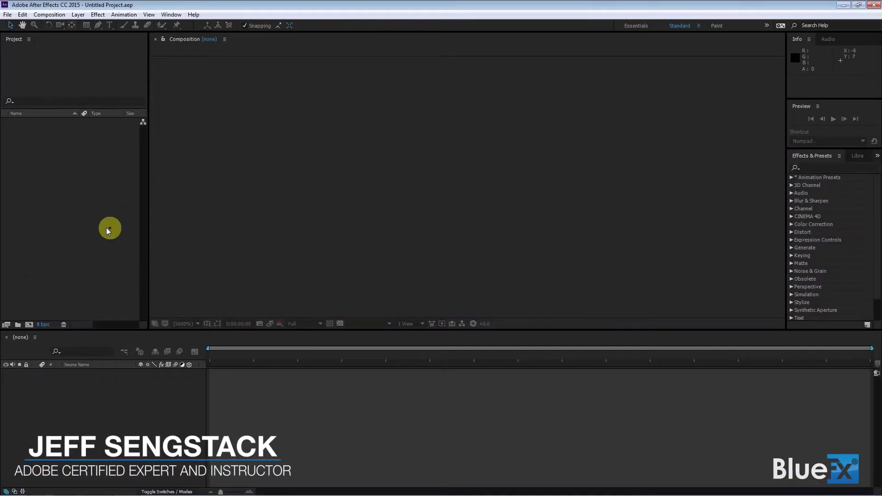
# Import river-houses.mov from the Desktop's Live Class 36 Assets folder into the project.
pyautogui.doubleClick(56, 200)
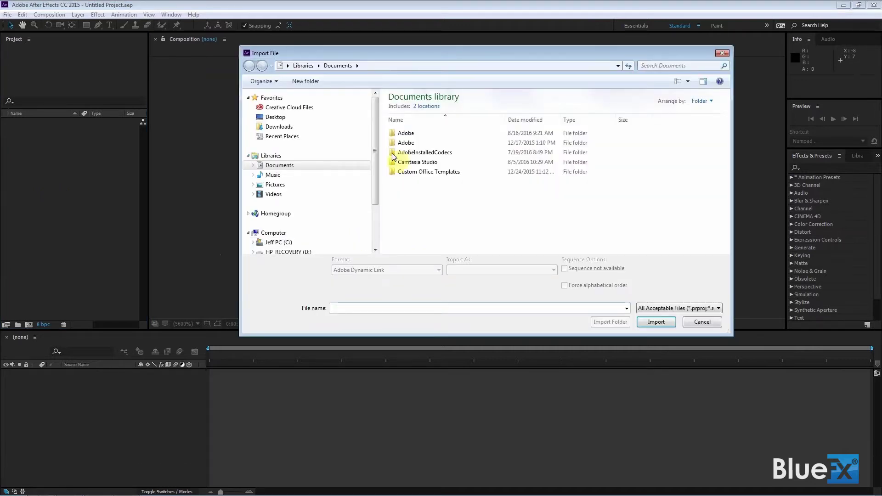
pyautogui.click(276, 117)
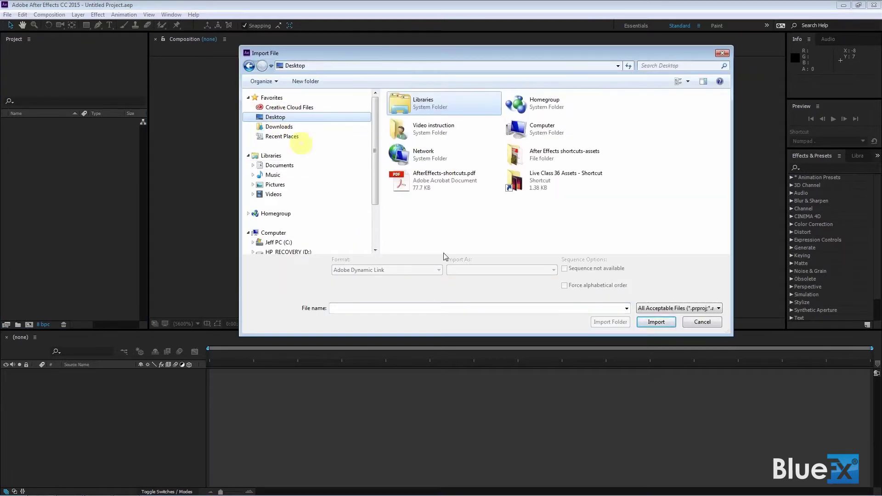
pyautogui.doubleClick(537, 170)
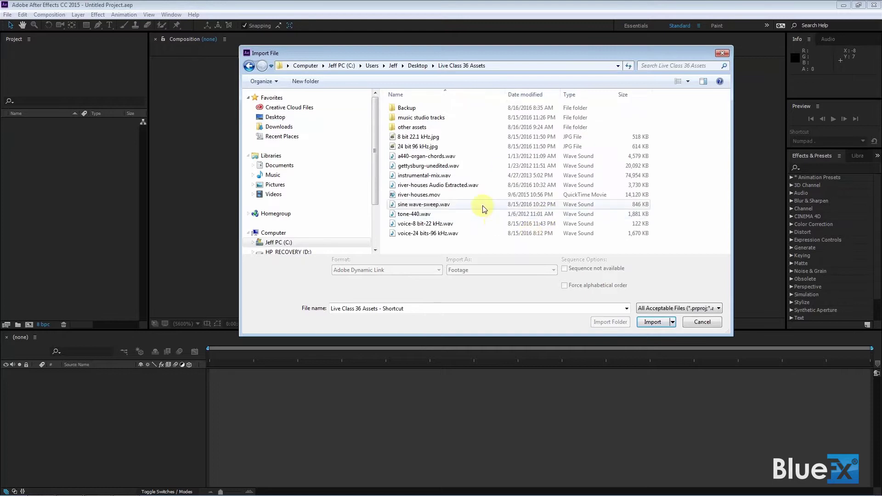
pyautogui.doubleClick(401, 195)
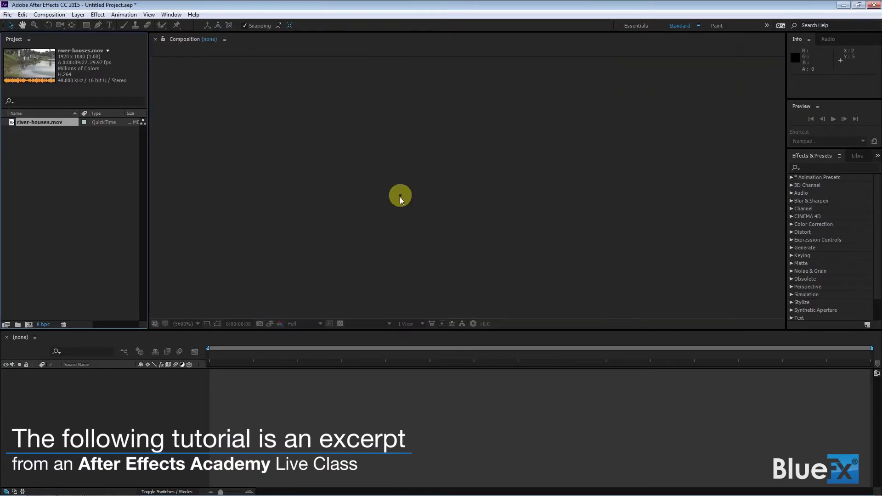
# Create the river-houses comp from the clip, show its Audio > Waveform, and preview briefly.
pyautogui.moveTo(13, 124); pyautogui.dragTo(29, 325)
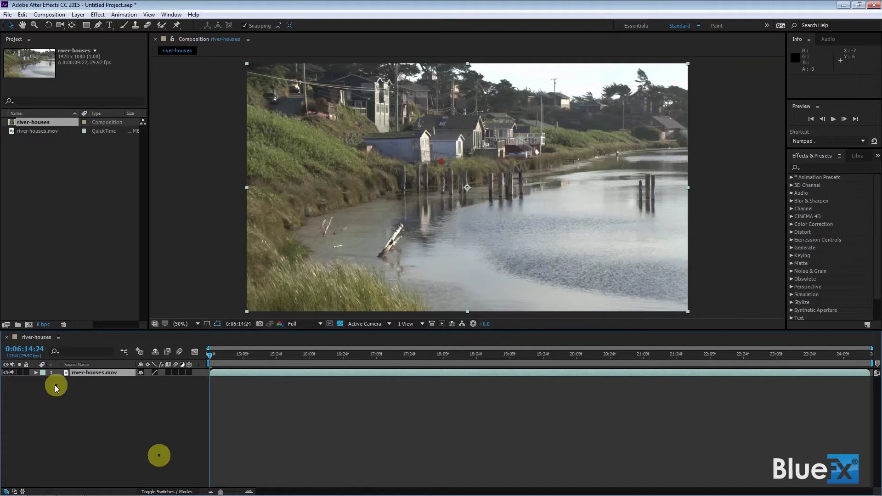
pyautogui.click(36, 373)
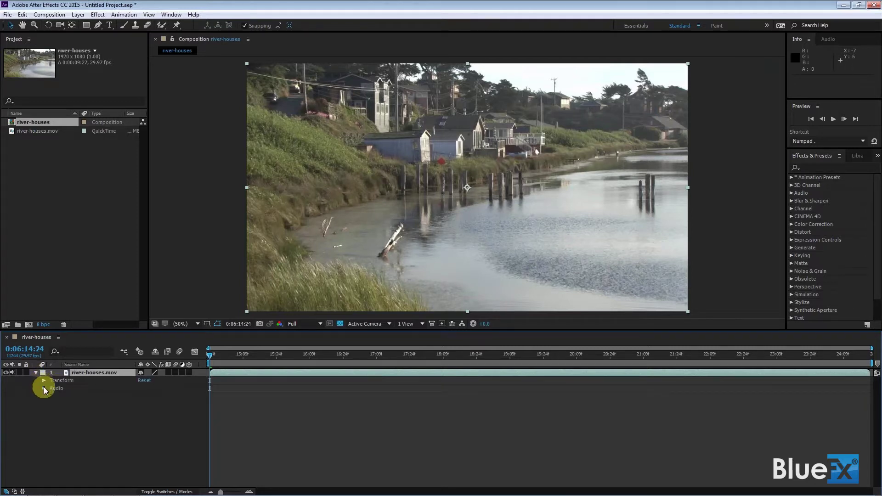
pyautogui.click(43, 388)
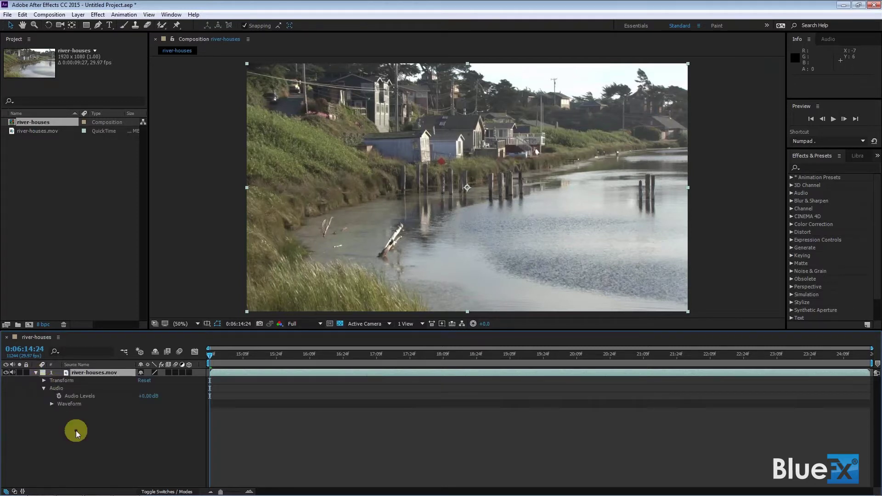
pyautogui.click(51, 405)
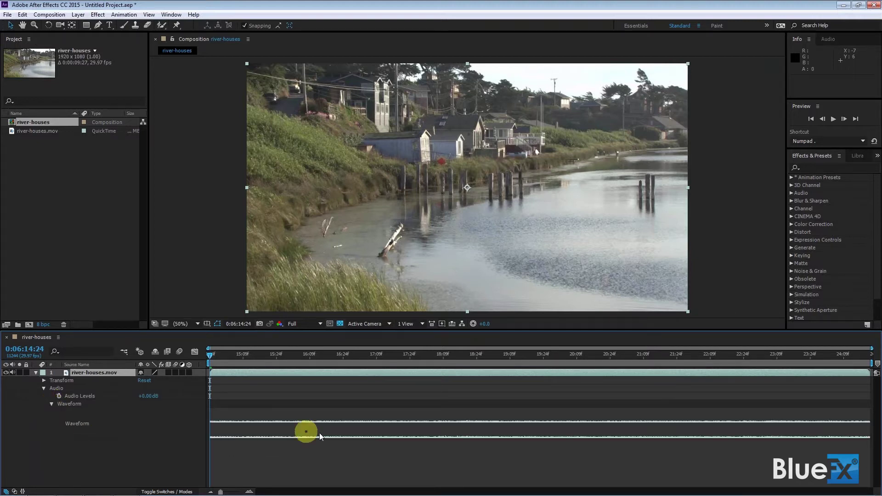
pyautogui.press('space')
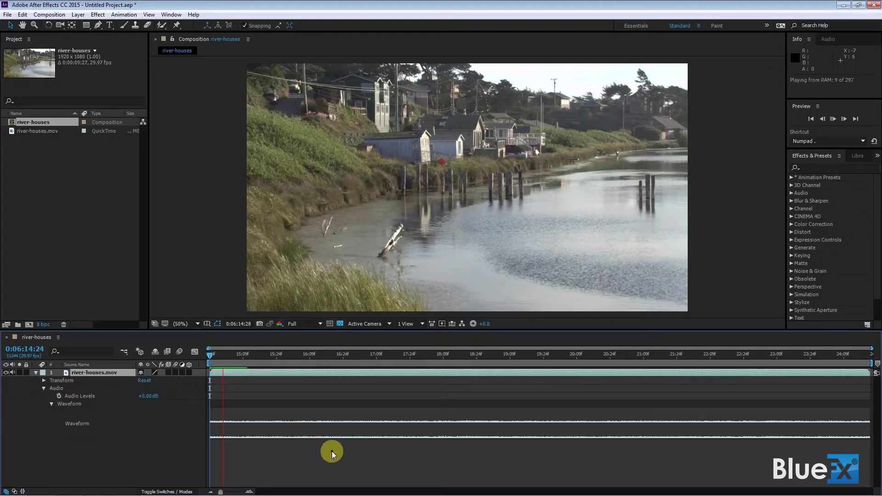
pyautogui.press('space')
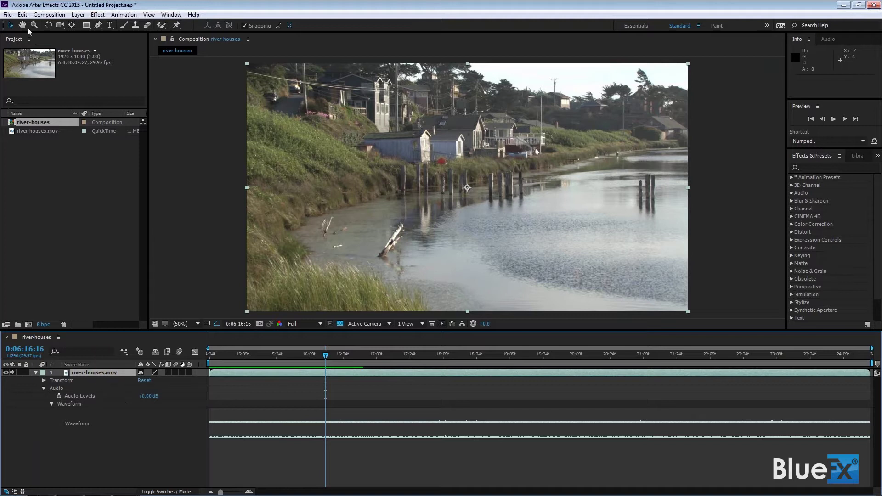
# Send the river-houses.mov layer to Audition with Edit > Edit in Adobe Audition.
pyautogui.click(78, 15)
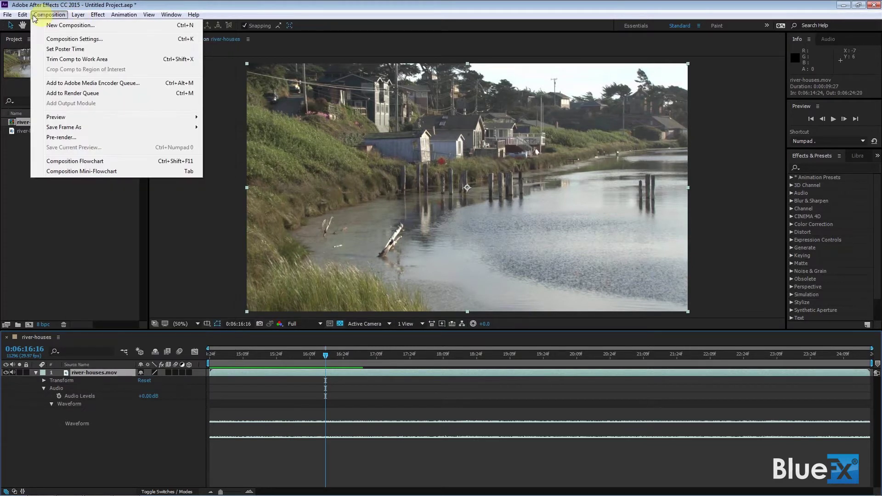
pyautogui.moveTo(23, 15)
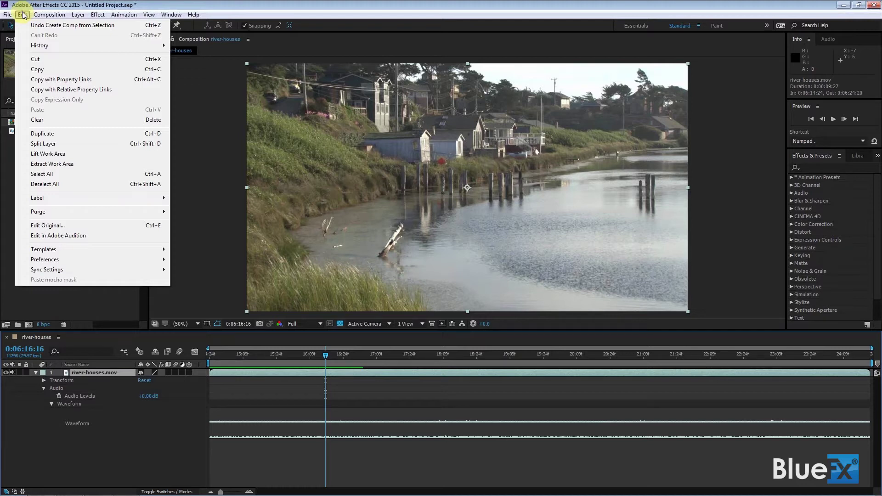
pyautogui.click(51, 236)
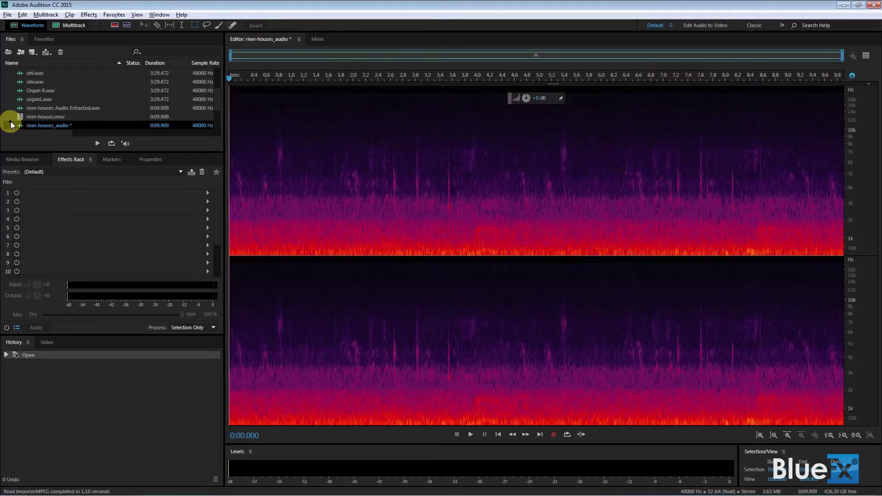
# Select river-houses.mov in Audition's Files panel while river-houses_audio stays open in spectral view.
pyautogui.click(20, 118)
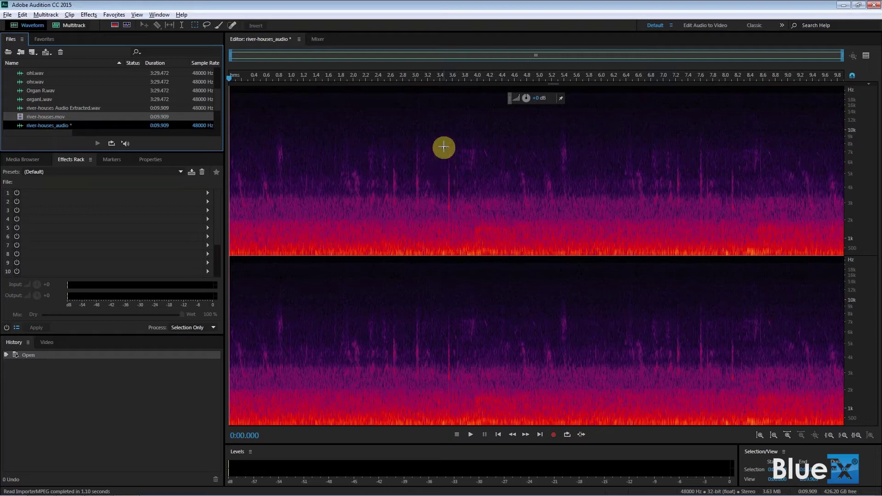
# Auto Heal the brief noise burst near 3.5 seconds and adjust its gain to about -2.7 dB.
pyautogui.moveTo(443, 146); pyautogui.dragTo(453, 231)
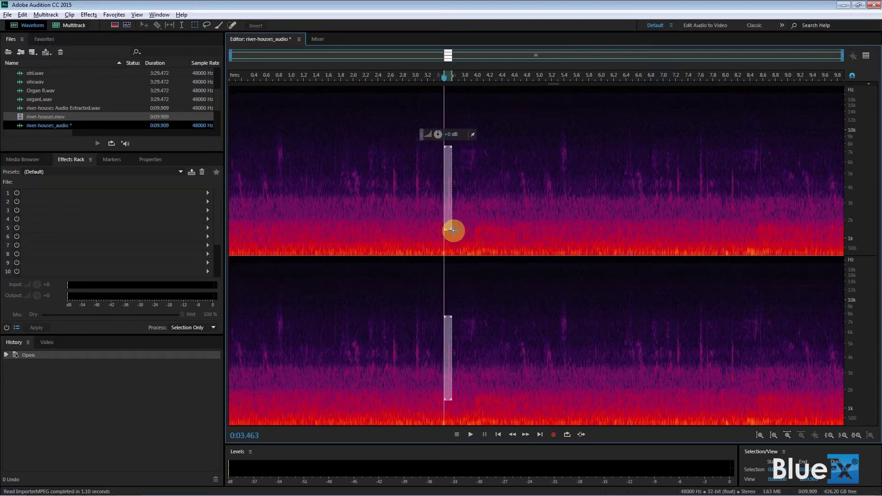
pyautogui.click(113, 15)
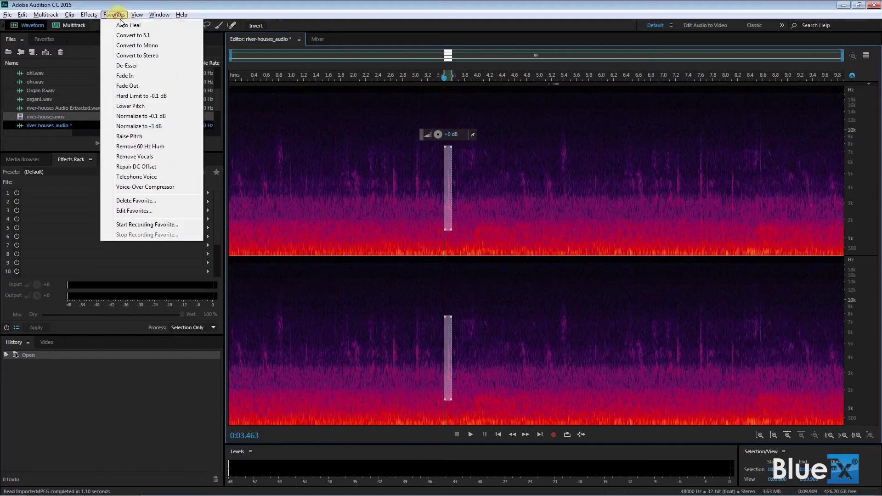
pyautogui.click(128, 26)
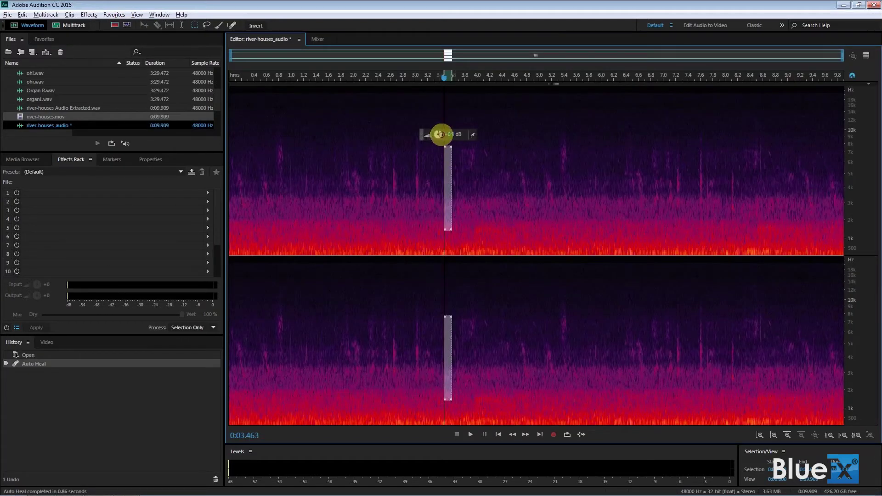
pyautogui.moveTo(445, 135); pyautogui.dragTo(445, 137)
pyautogui.click(409, 225)
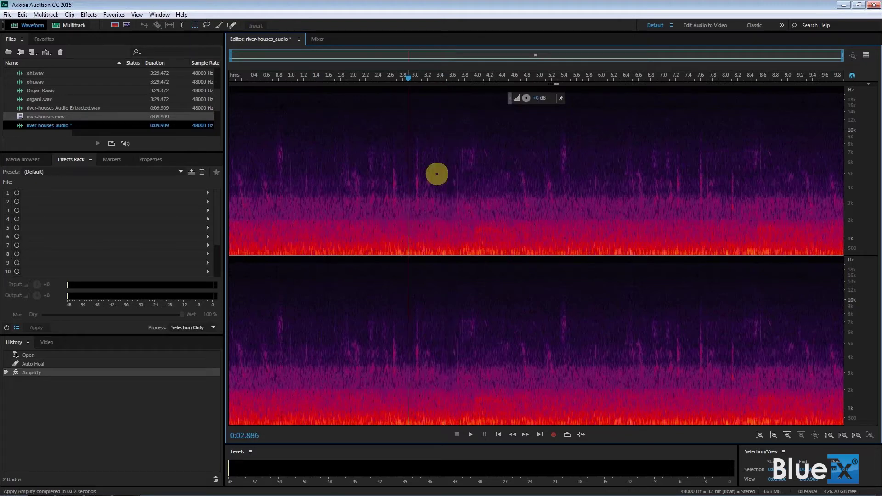
# Listen from 7.4 s, Auto Heal the noise burst near 8 seconds, and boost gain +3.3 dB.
pyautogui.click(688, 165)
pyautogui.press('space')
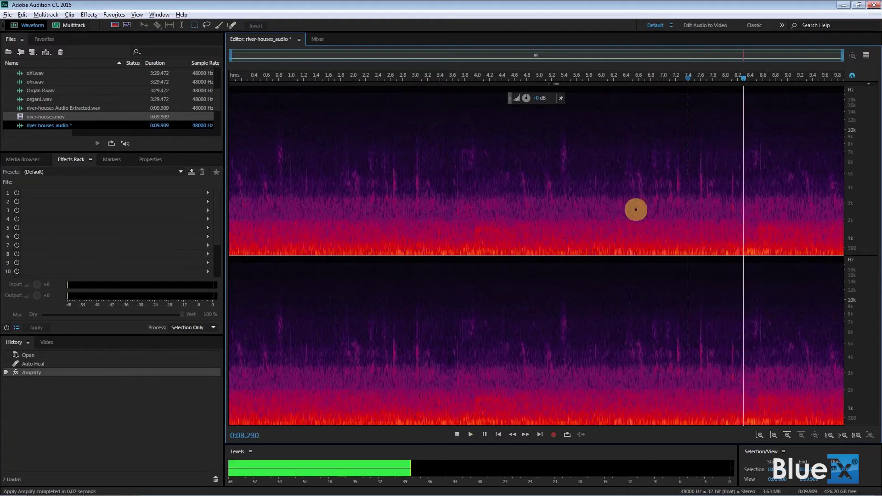
pyautogui.press('space')
pyautogui.moveTo(724, 155); pyautogui.dragTo(741, 224)
pyautogui.click(113, 15)
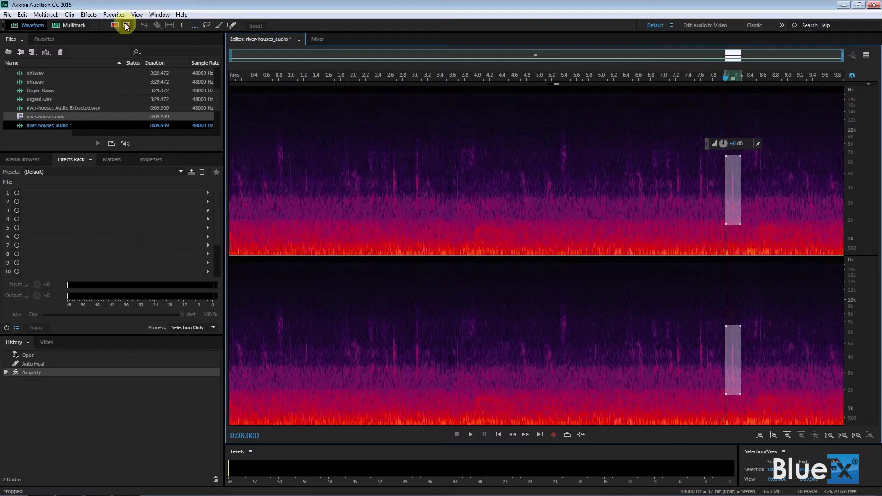
pyautogui.click(127, 25)
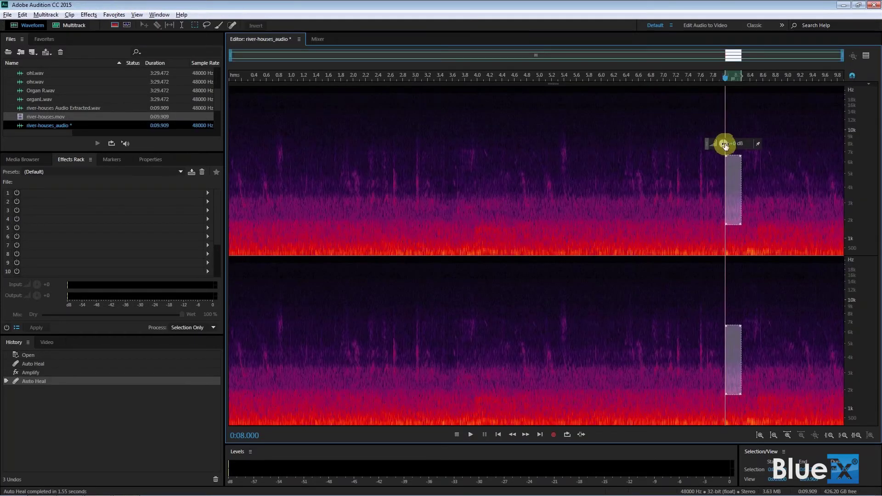
pyautogui.moveTo(729, 146); pyautogui.dragTo(734, 148)
pyautogui.click(623, 195)
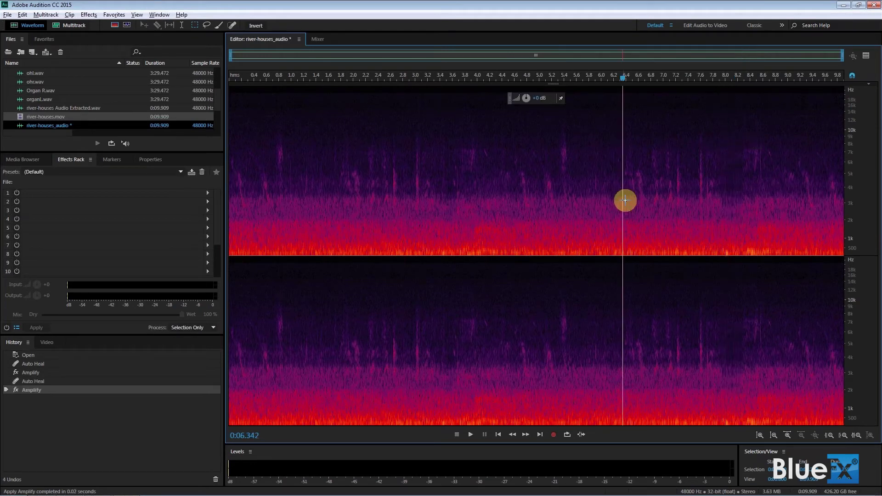
# Save the cleaned audio as river-houses_audio.wav in Desktop > Live Class 36 Assets.
pyautogui.doubleClick(38, 124)
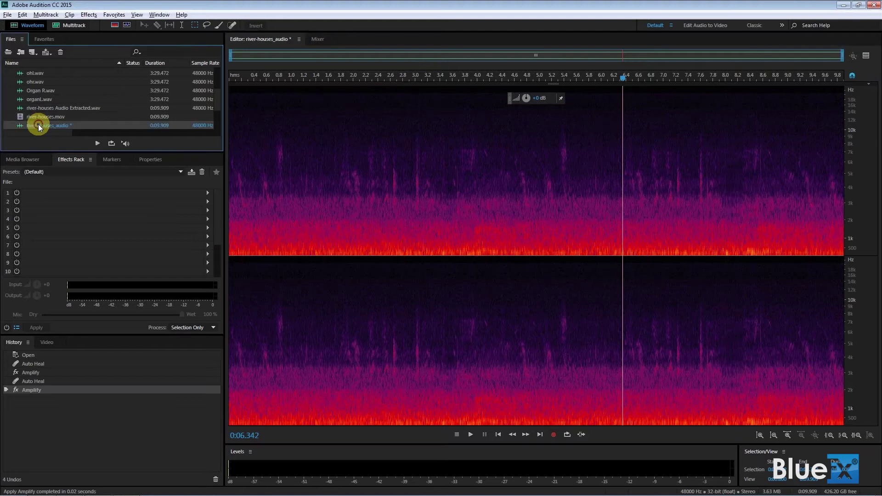
pyautogui.click(7, 14)
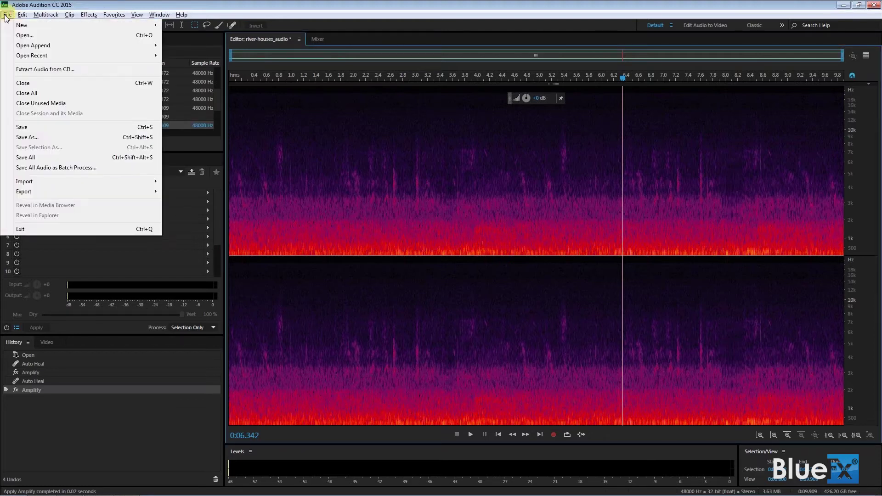
pyautogui.click(31, 124)
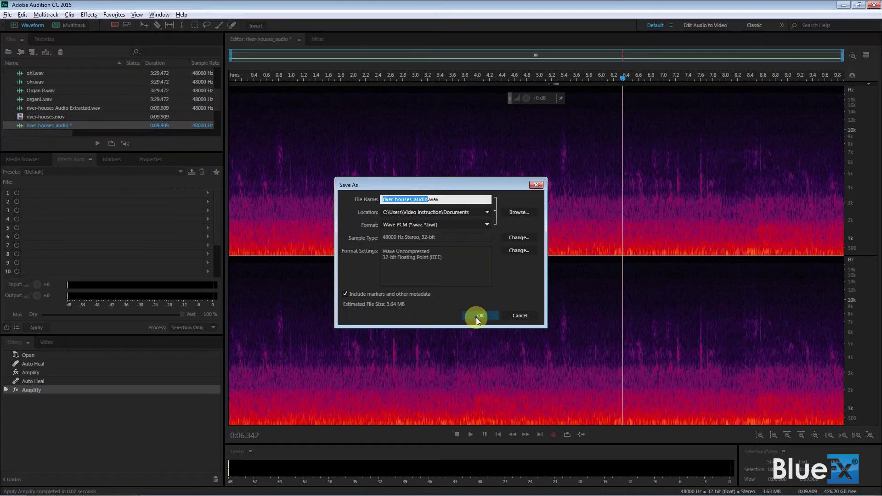
pyautogui.click(514, 214)
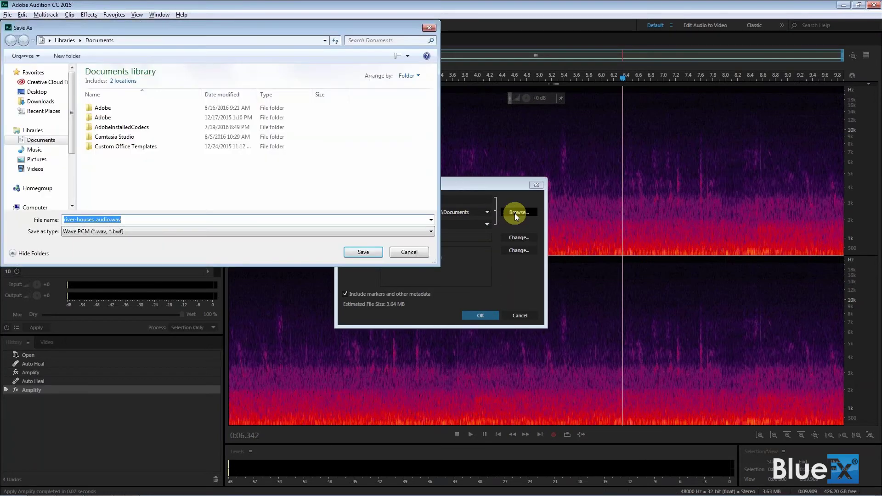
pyautogui.click(29, 92)
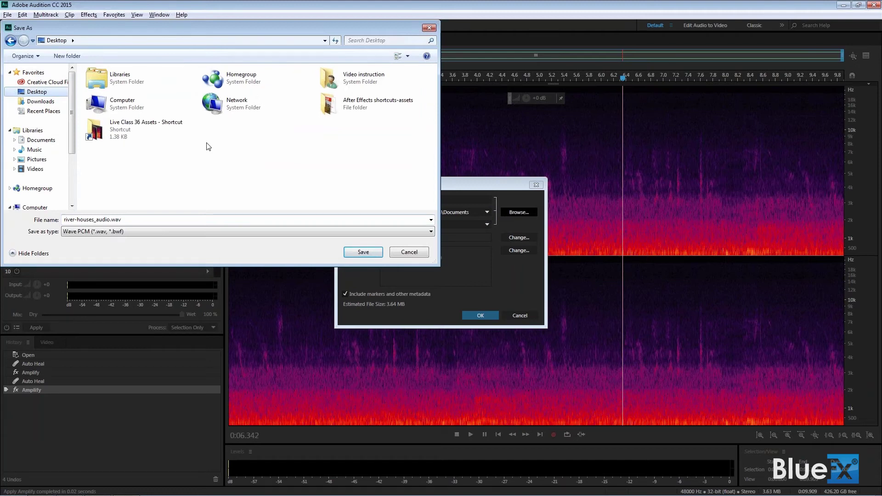
pyautogui.doubleClick(120, 125)
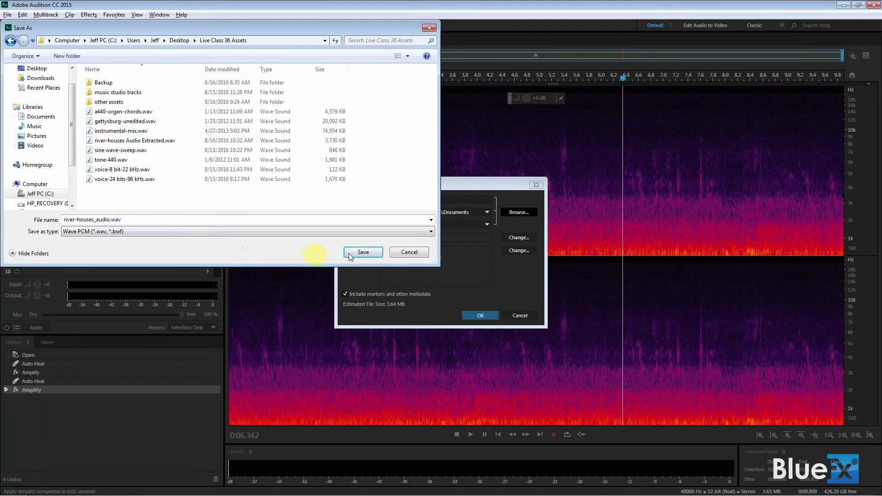
pyautogui.click(363, 252)
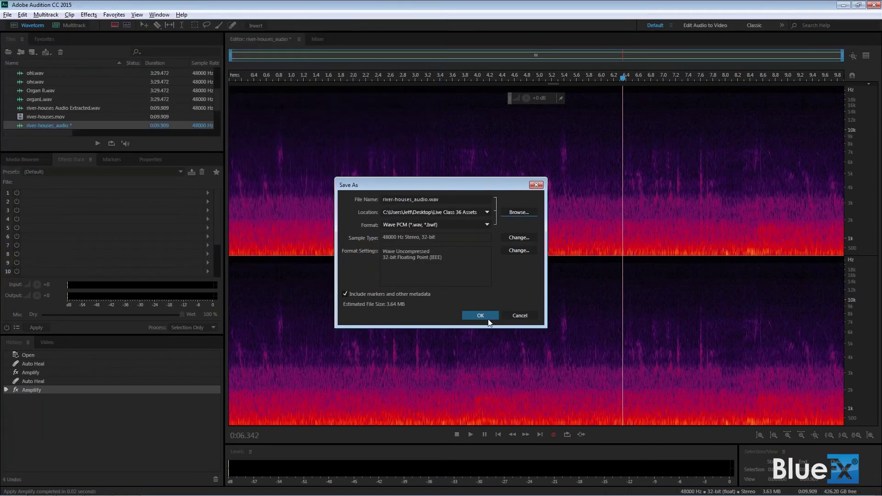
pyautogui.click(480, 316)
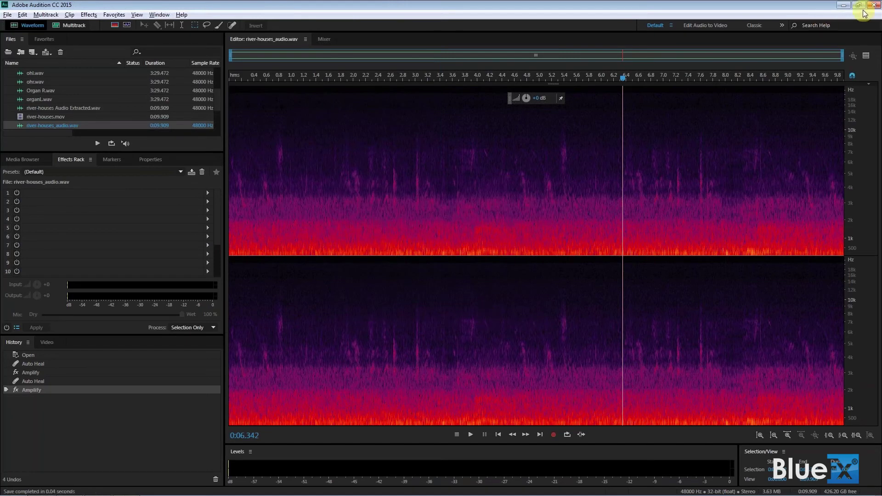
# Back in After Effects, import river-houses_audio.wav and drop it into the comp as layer 2.
pyautogui.click(847, 6)
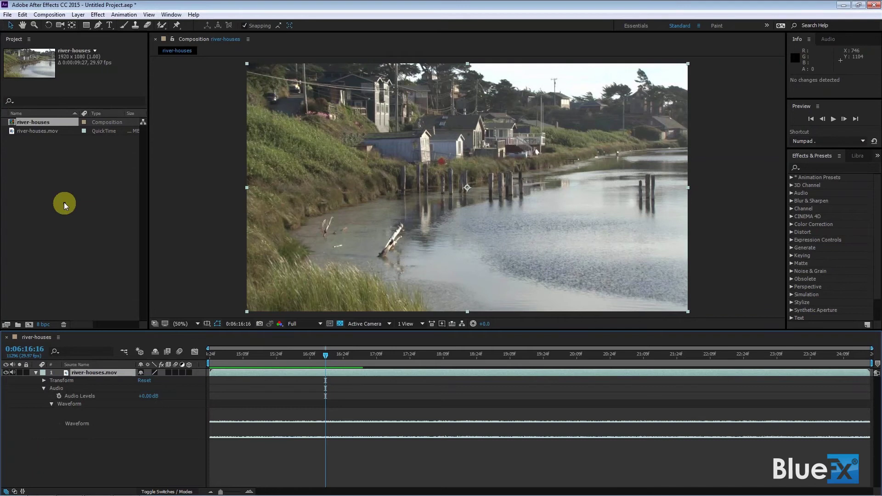
pyautogui.doubleClick(55, 181)
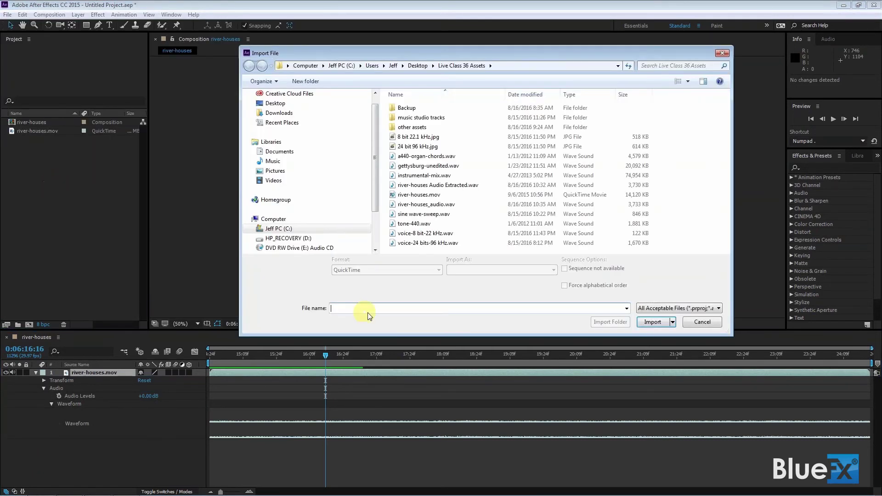
pyautogui.doubleClick(392, 205)
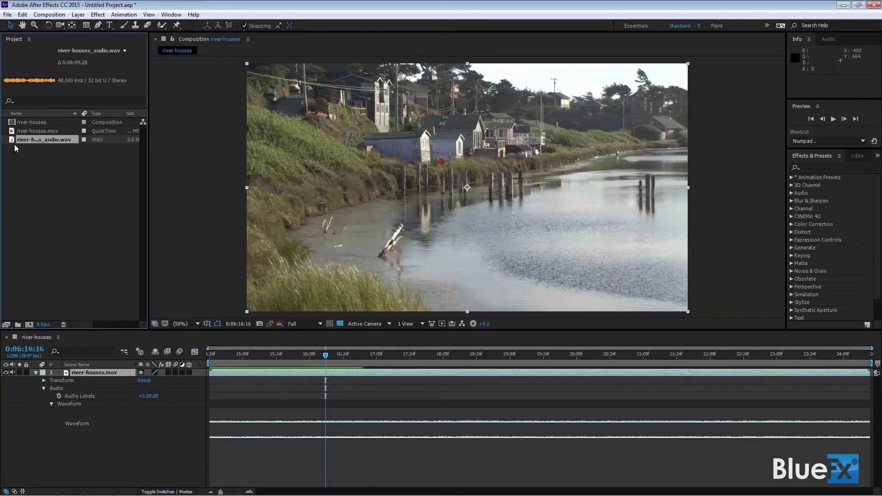
pyautogui.moveTo(13, 144); pyautogui.dragTo(41, 450)
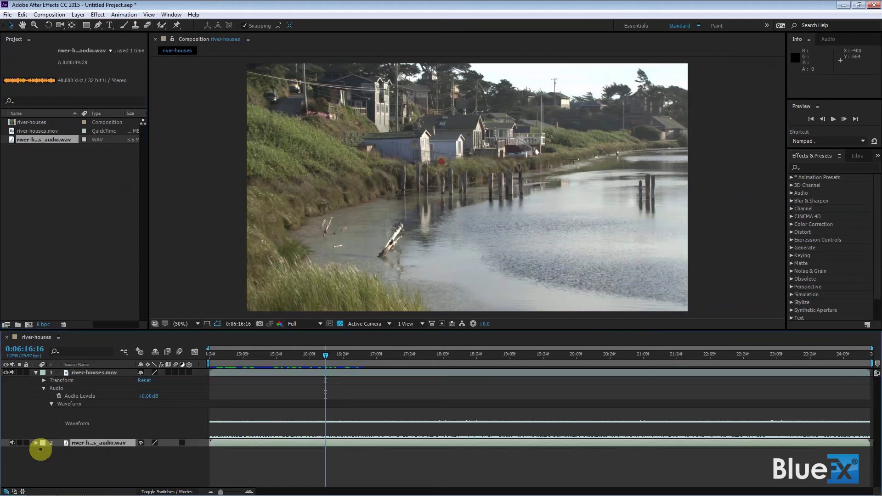
# Collapse layer 1's Audio group, move the time back to about 6:14:28, and preview the new audio.
pyautogui.click(44, 389)
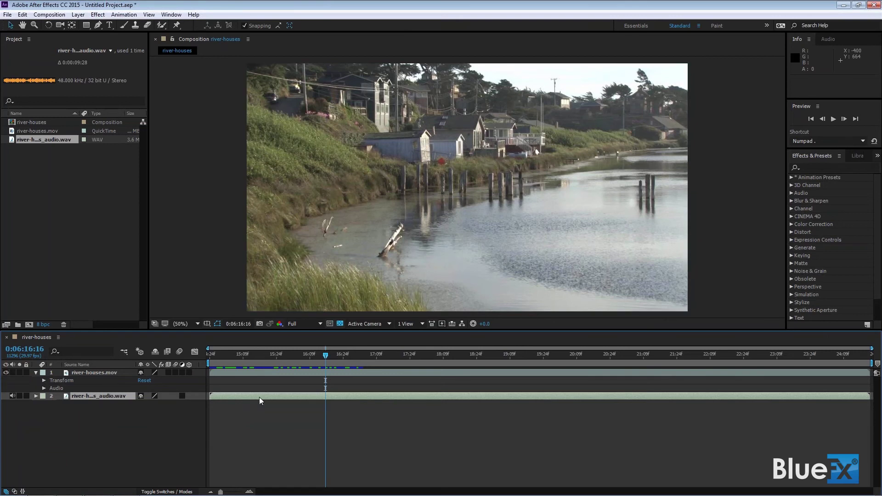
pyautogui.moveTo(241, 361); pyautogui.dragTo(291, 368)
pyautogui.press('KP_Decimal')
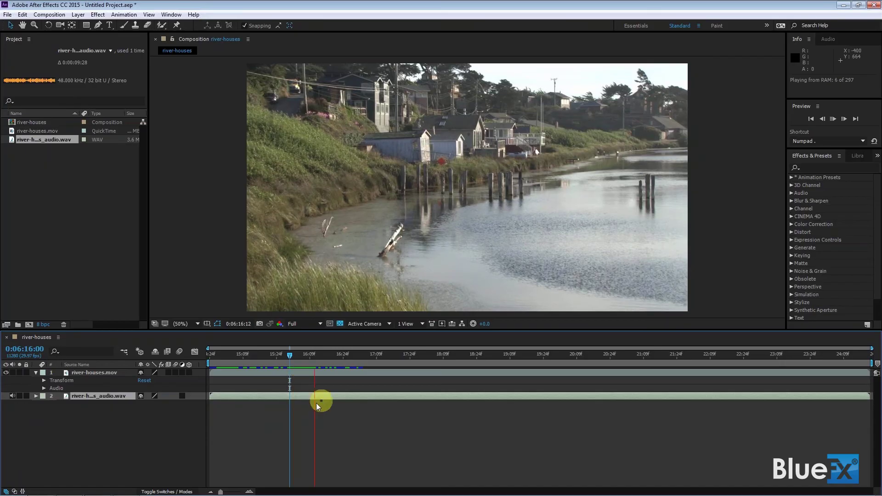